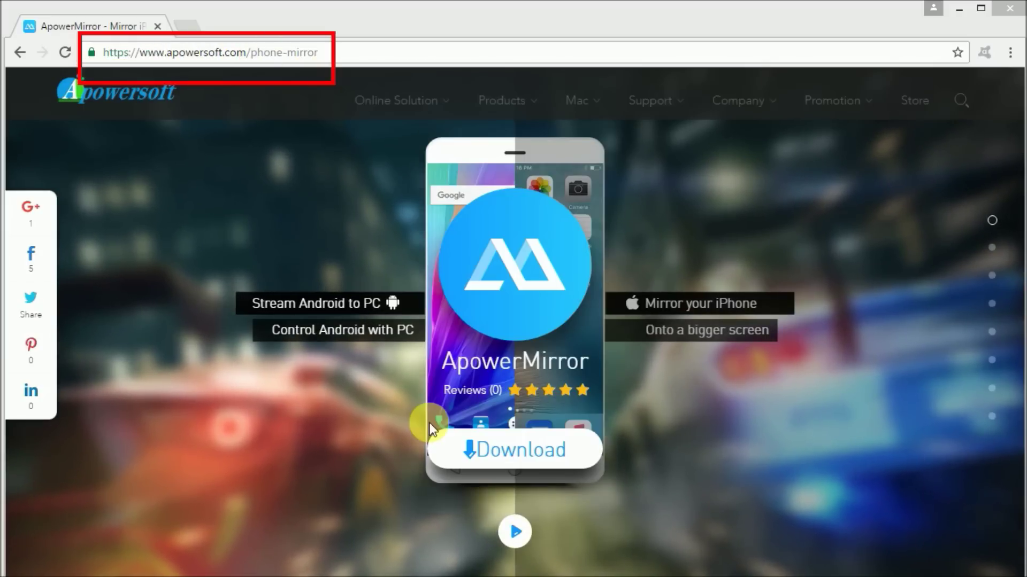
- Start downloading apower-mirror.exe, then pause it from the Chrome download bar menu
{"action": "left_click", "coordinate": [574, 475]}
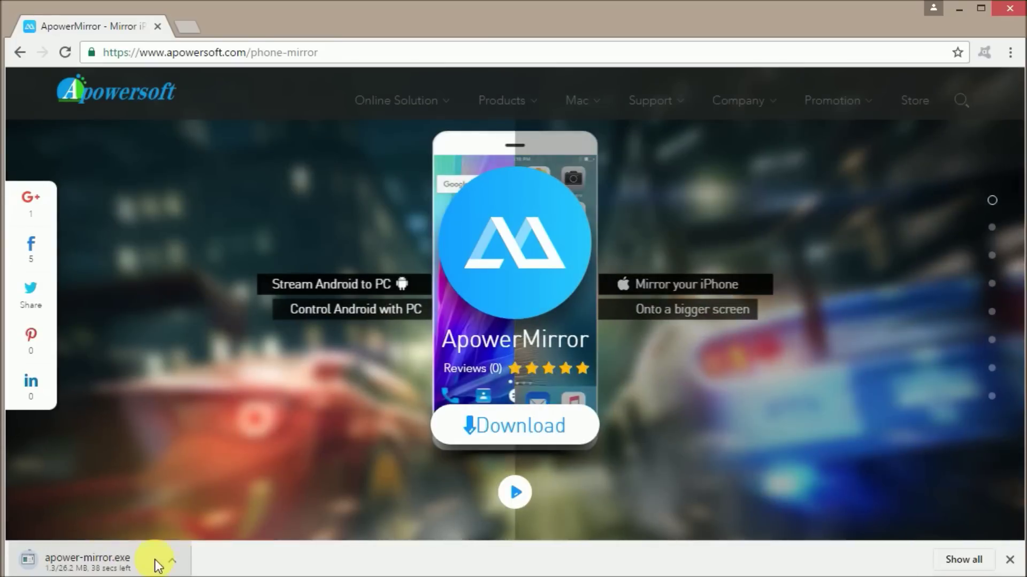
{"action": "left_click", "coordinate": [154, 562]}
{"action": "left_click", "coordinate": [197, 486]}
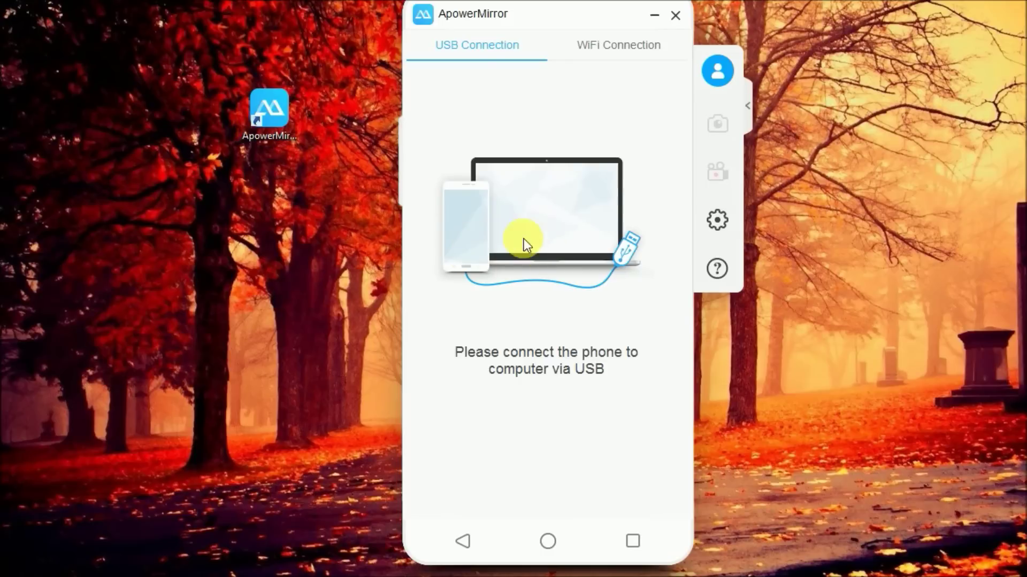
- Switch ApowerMirror to the WiFi Connection tab to connect the Android phone
{"action": "left_click", "coordinate": [618, 49]}
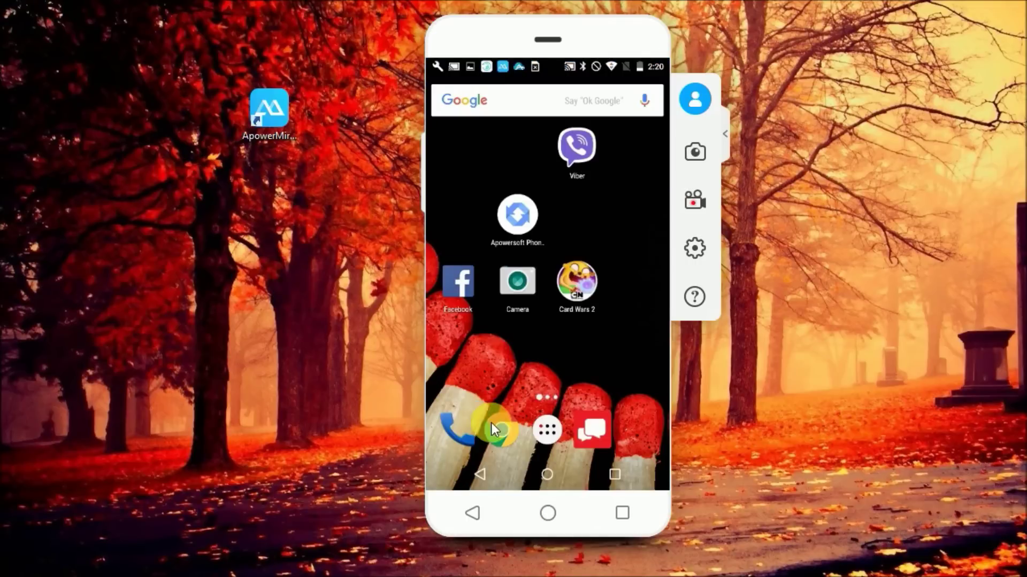
- Launch Piano Tiles 2 from the app drawer, dismiss the Good news! popup, and start a round
{"action": "left_click", "coordinate": [553, 434]}
{"action": "scroll", "coordinate": [547, 321], "scroll_direction": "down", "scroll_amount": 2}
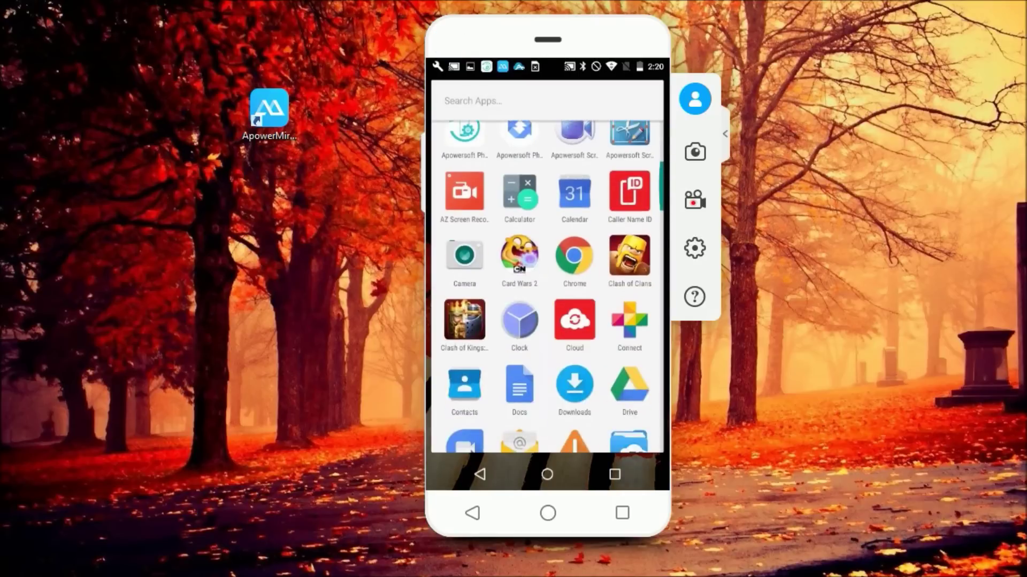
{"action": "scroll", "coordinate": [552, 288], "scroll_direction": "down", "scroll_amount": 2}
{"action": "scroll", "coordinate": [552, 288], "scroll_direction": "down", "scroll_amount": 2}
{"action": "scroll", "coordinate": [552, 287], "scroll_direction": "down", "scroll_amount": 2}
{"action": "scroll", "coordinate": [551, 287], "scroll_direction": "down", "scroll_amount": 2}
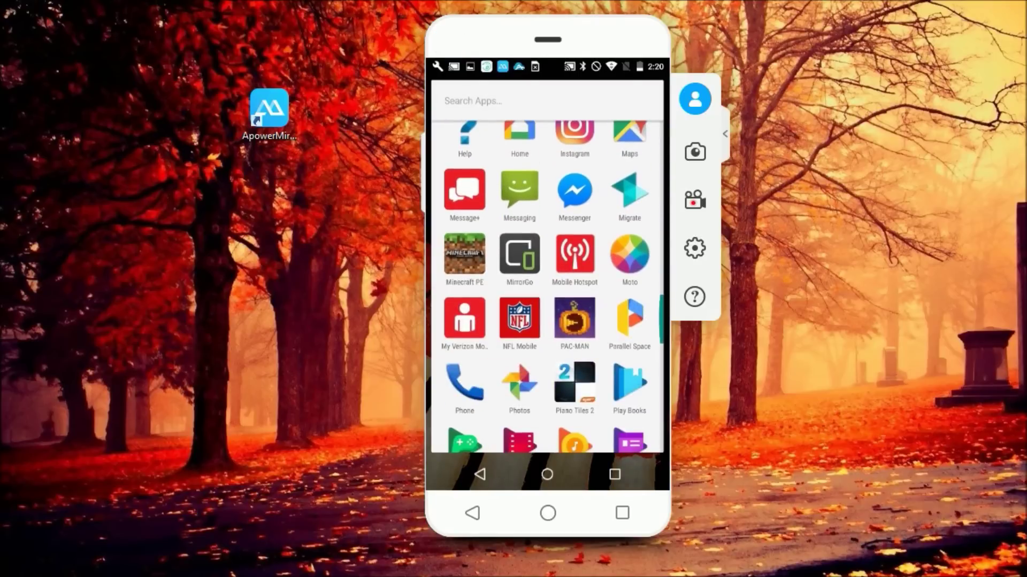
{"action": "left_click", "coordinate": [574, 383]}
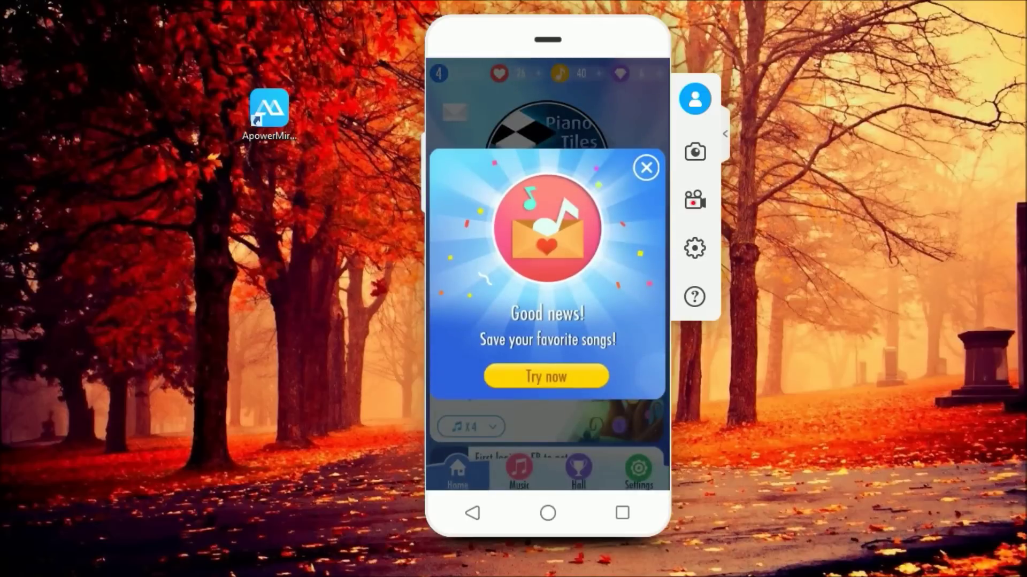
{"action": "left_click", "coordinate": [646, 167]}
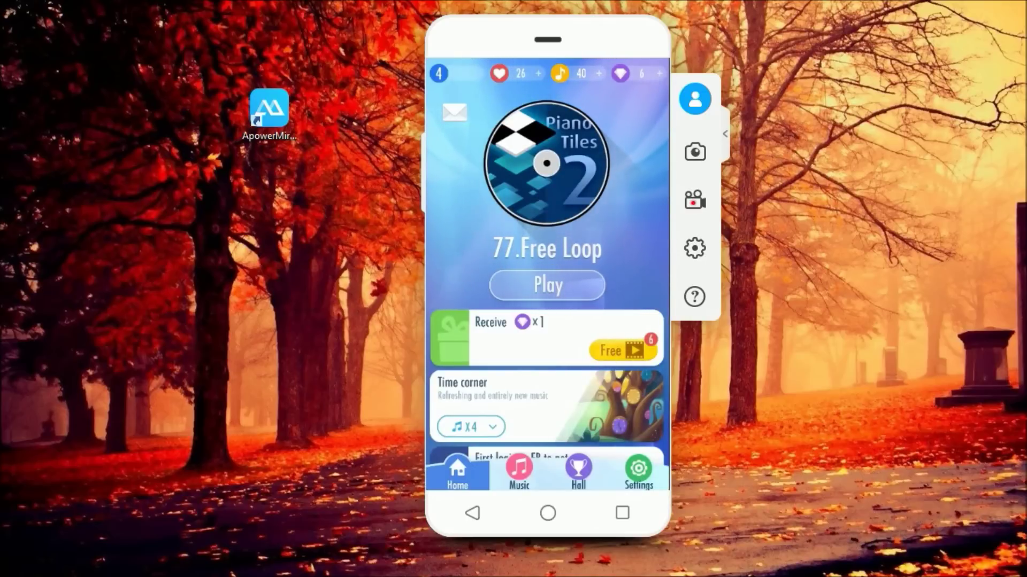
{"action": "left_click", "coordinate": [547, 285]}
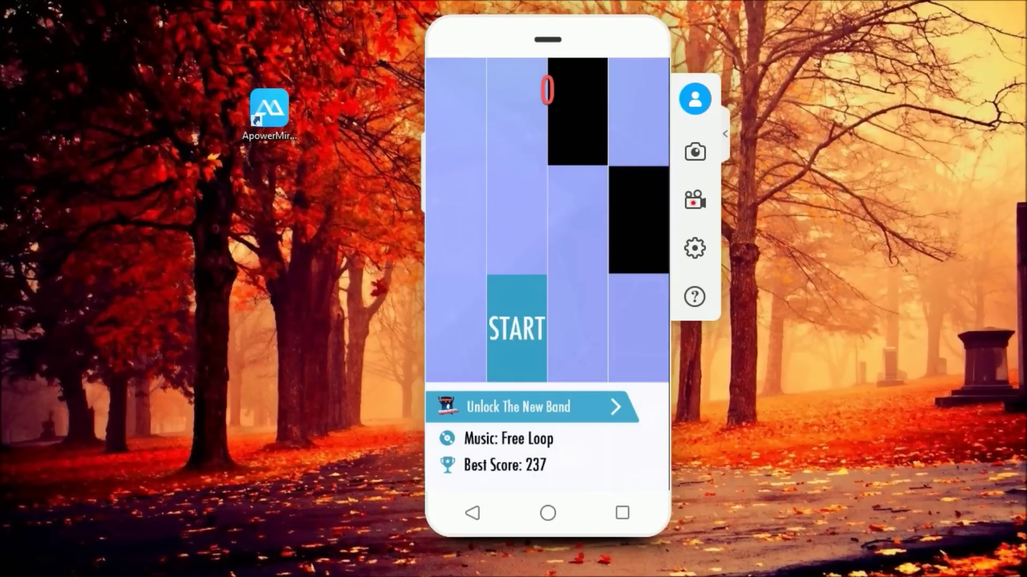
- Tap black tiles until a miss ends the round at 4, then return home
{"action": "left_click", "coordinate": [516, 337]}
{"action": "left_click", "coordinate": [628, 313]}
{"action": "left_click", "coordinate": [577, 321]}
{"action": "left_click", "coordinate": [516, 305]}
{"action": "left_click", "coordinate": [578, 337]}
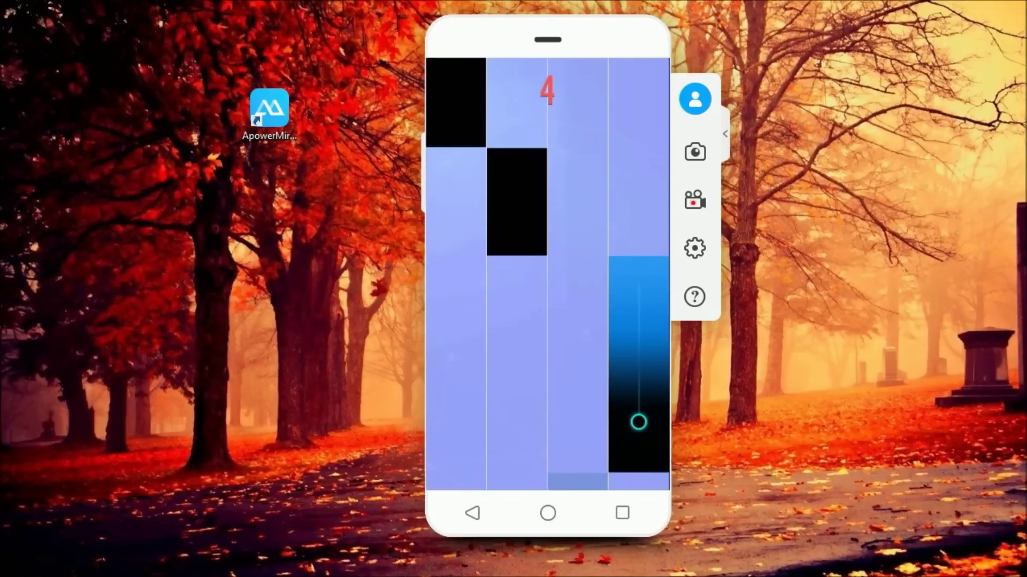
{"action": "left_click", "coordinate": [578, 365]}
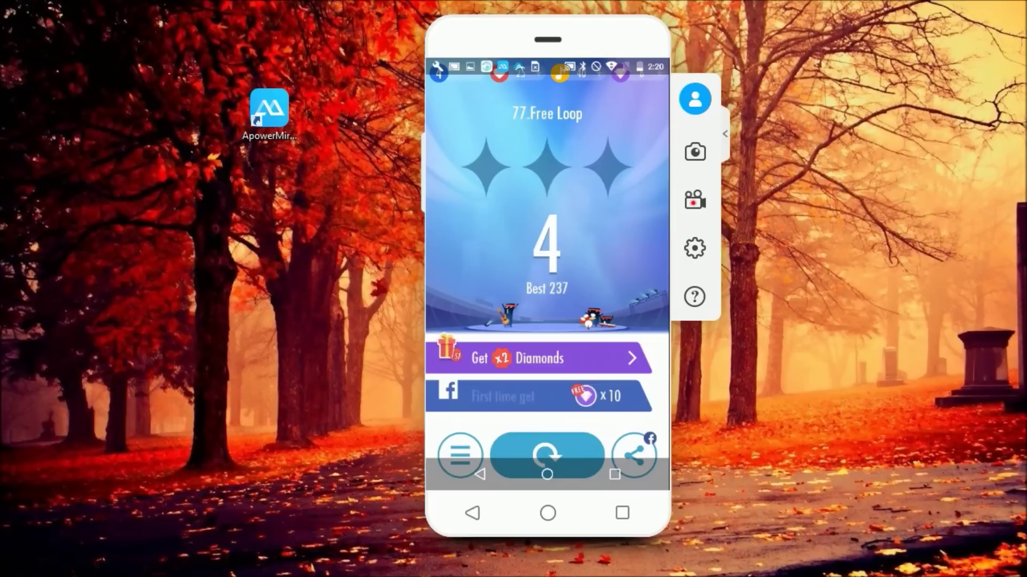
{"action": "left_click", "coordinate": [547, 474]}
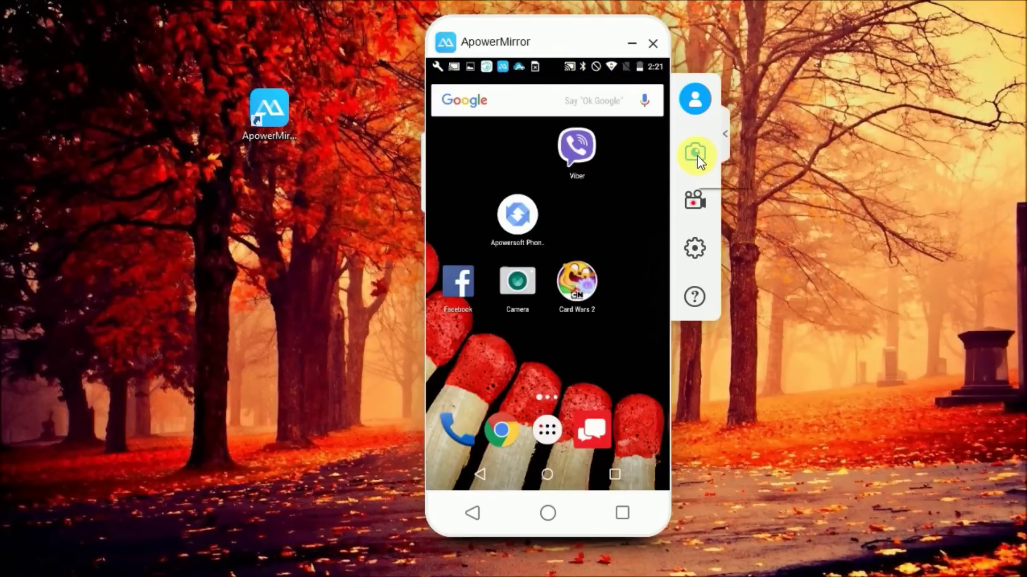
- Hide the side toolbar and tap Disconnect in the phone's ApowerMirror app
{"action": "mouse_move", "coordinate": [695, 200]}
{"action": "left_click", "coordinate": [726, 147]}
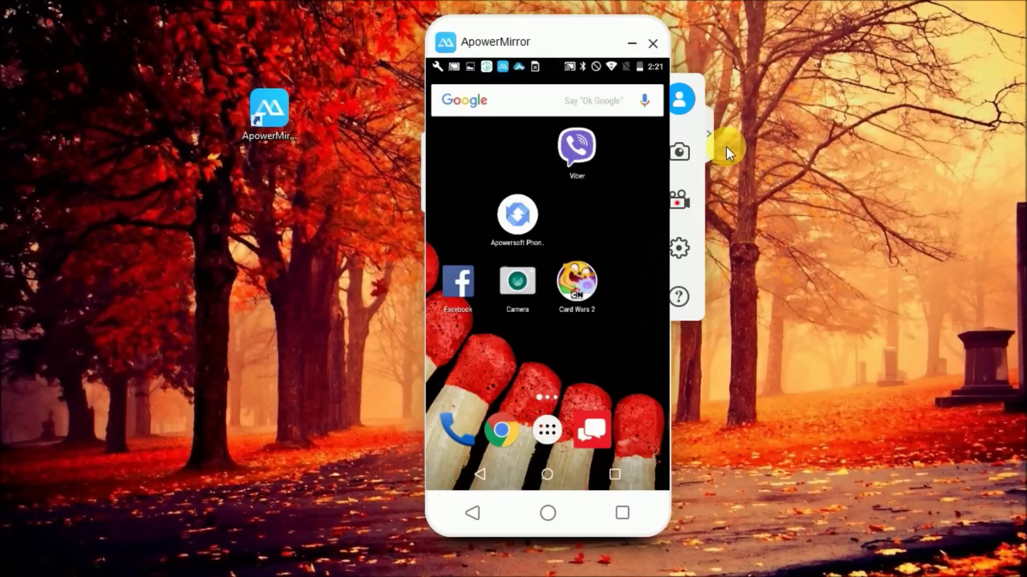
{"action": "left_click", "coordinate": [575, 161]}
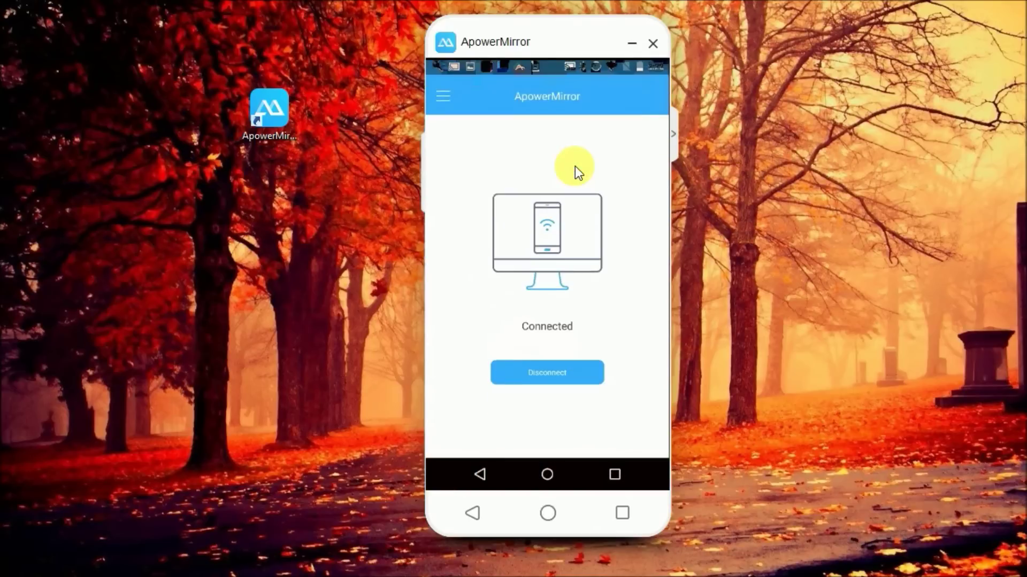
{"action": "left_click", "coordinate": [556, 376]}
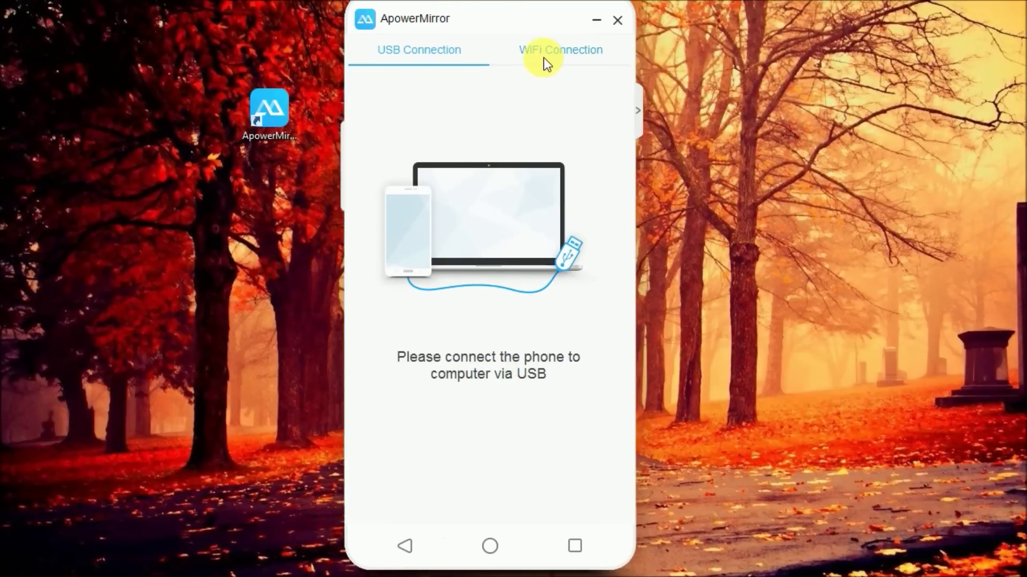
- Choose WiFi Connection with iOS as the device type
{"action": "left_click", "coordinate": [554, 60]}
{"action": "left_click", "coordinate": [521, 130]}
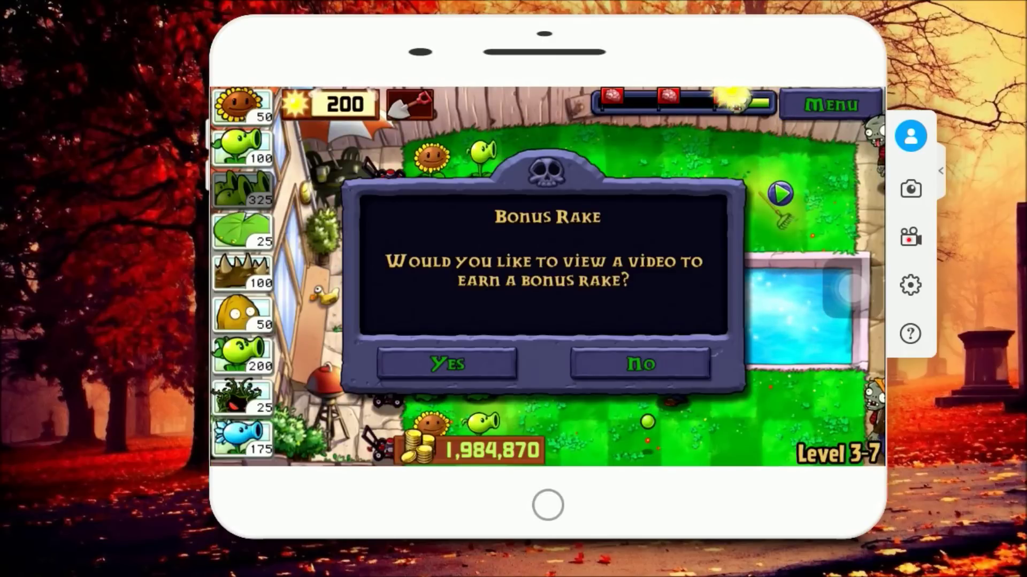
- Dismiss the Bonus Rake offer with Escape and pause the game to show its options
{"action": "key", "text": "Escape"}
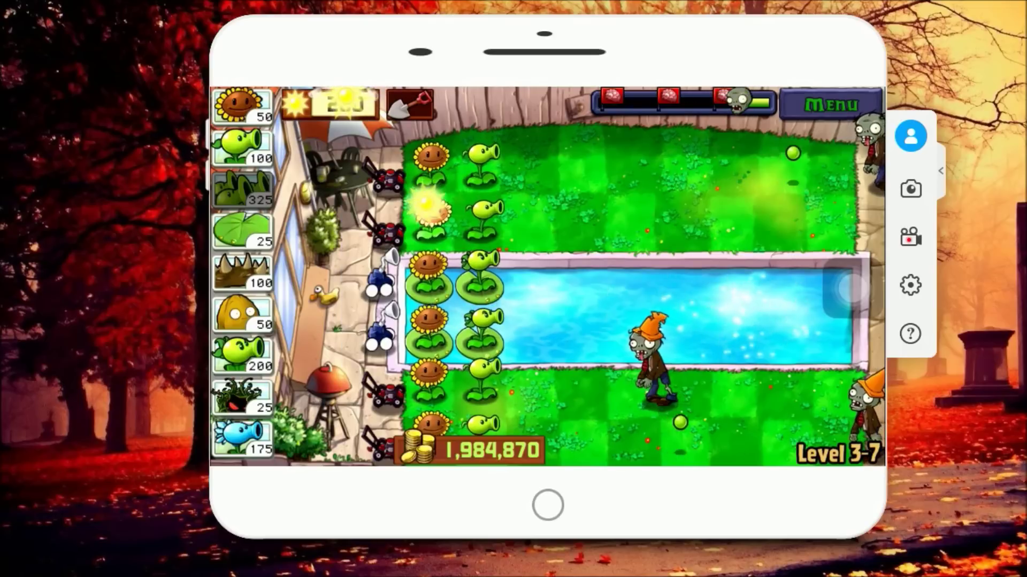
{"action": "key", "text": "Escape"}
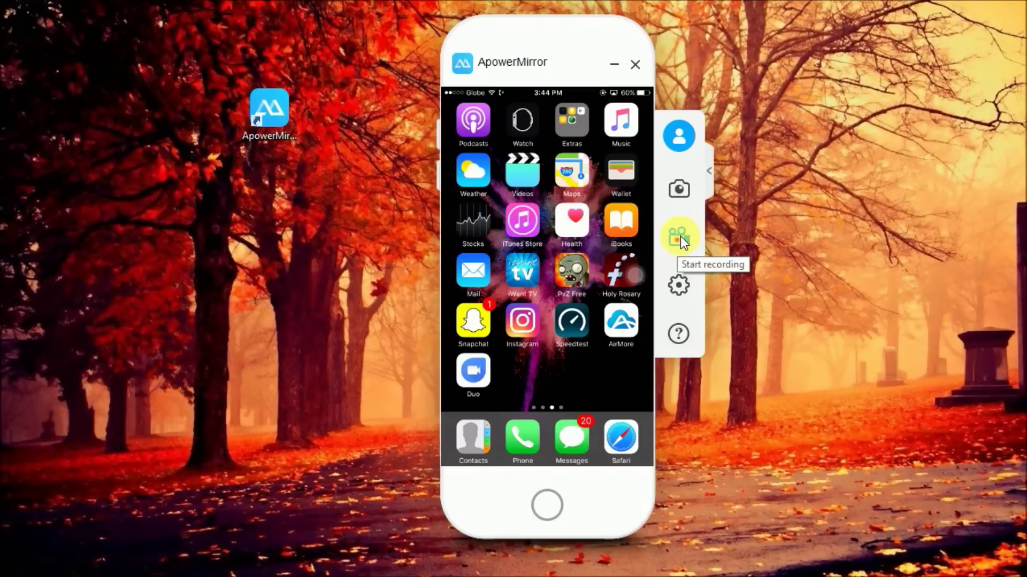
- Collapse the side toolbar of extra mirroring tools
{"action": "left_click", "coordinate": [704, 186]}
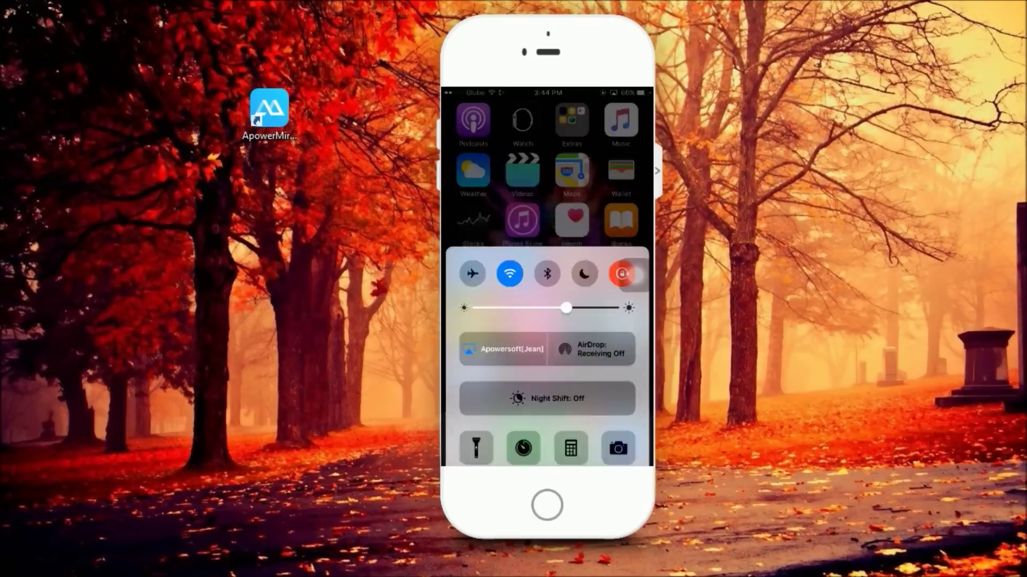